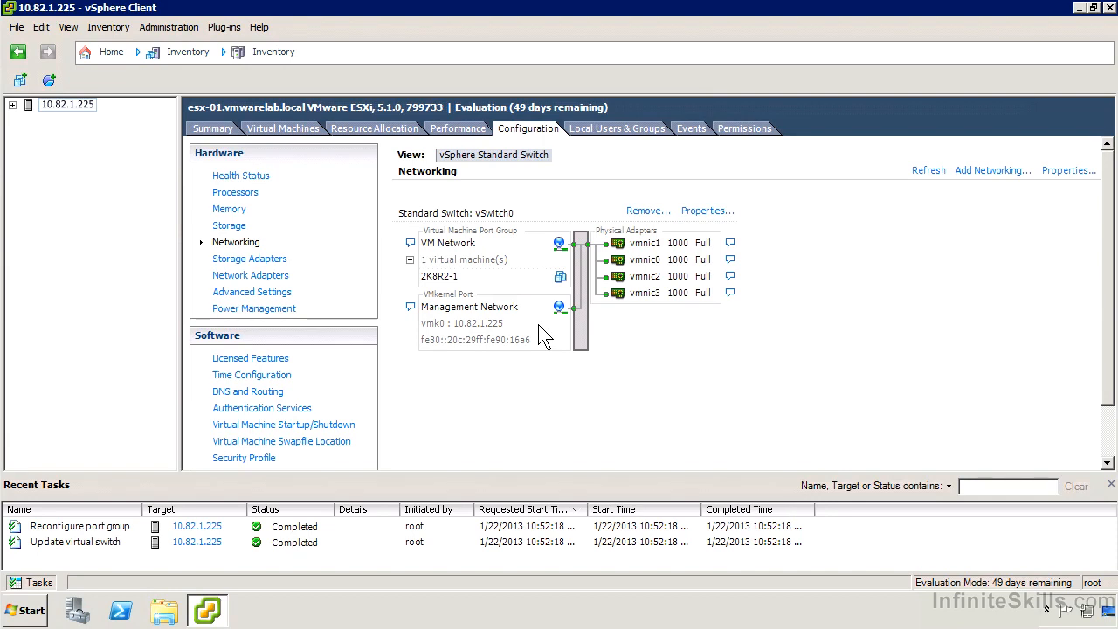
Remove the network adapters vmnic2 and vmnic3 from vSwitch0
click(703, 212)
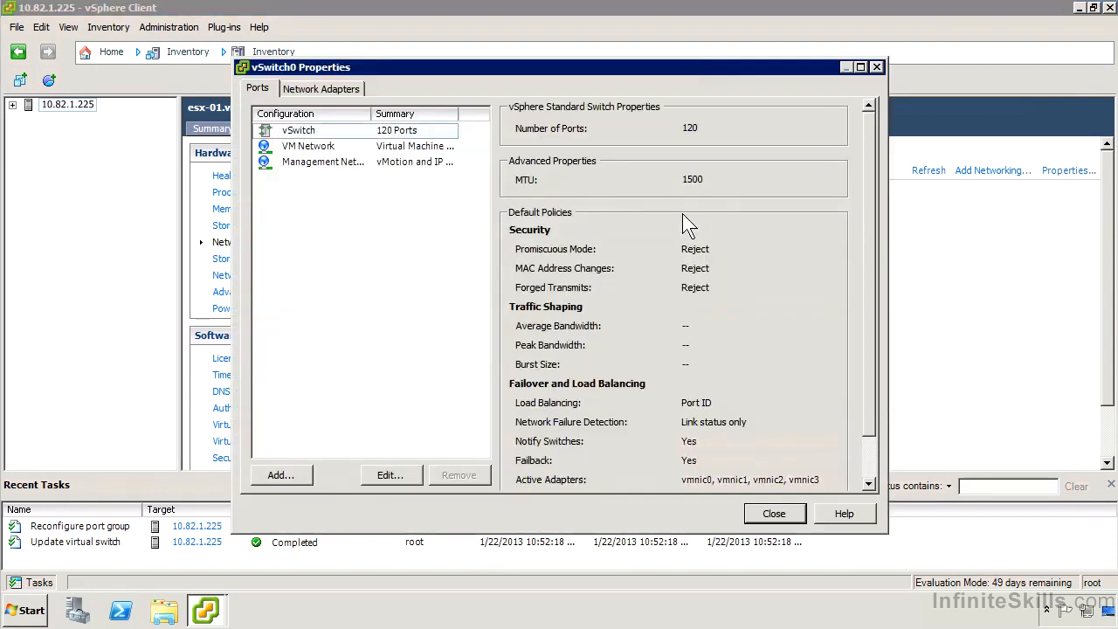
click(348, 90)
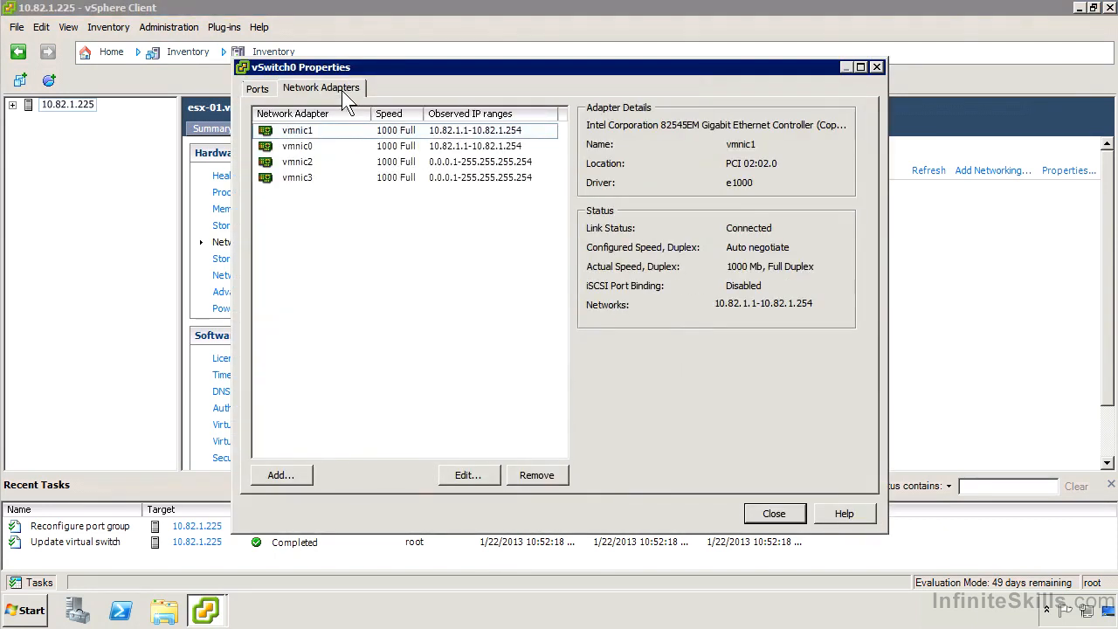
click(324, 162)
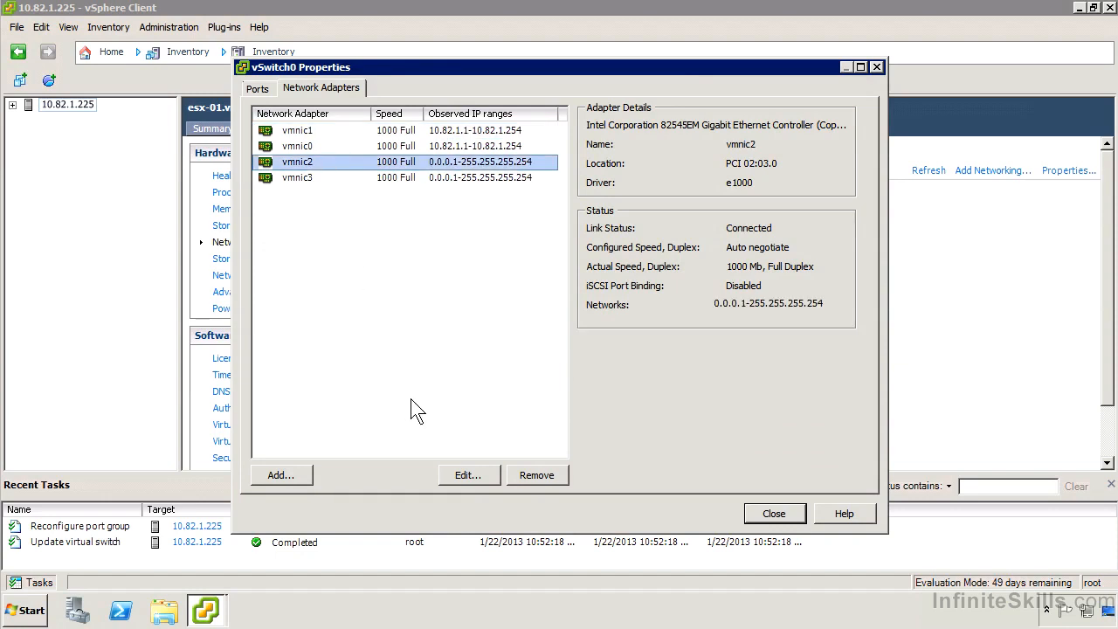
click(541, 474)
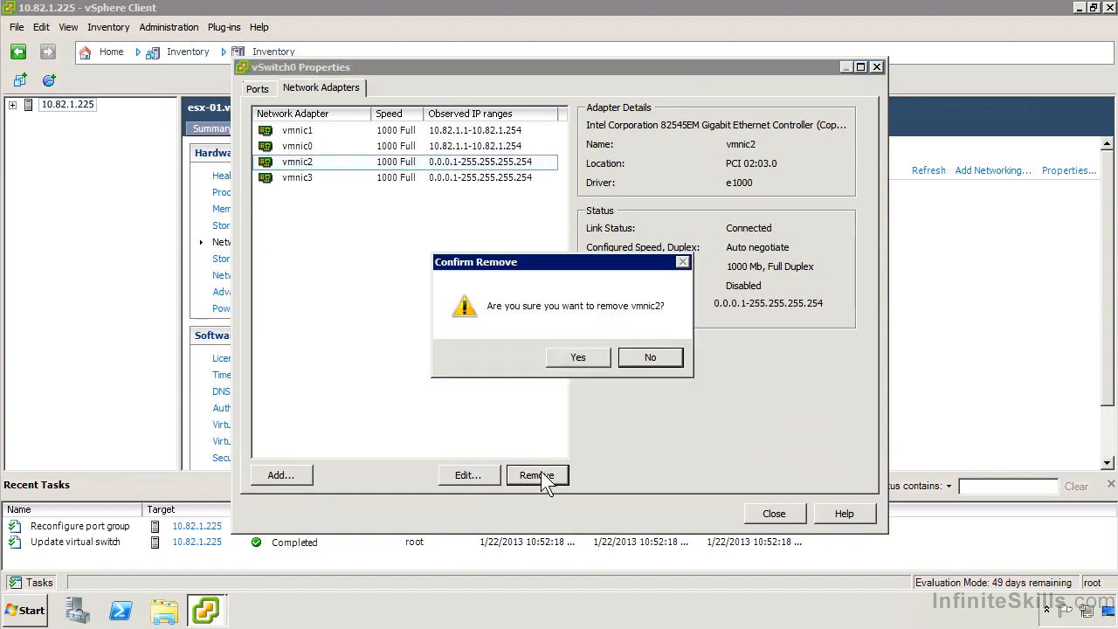
click(584, 356)
click(302, 164)
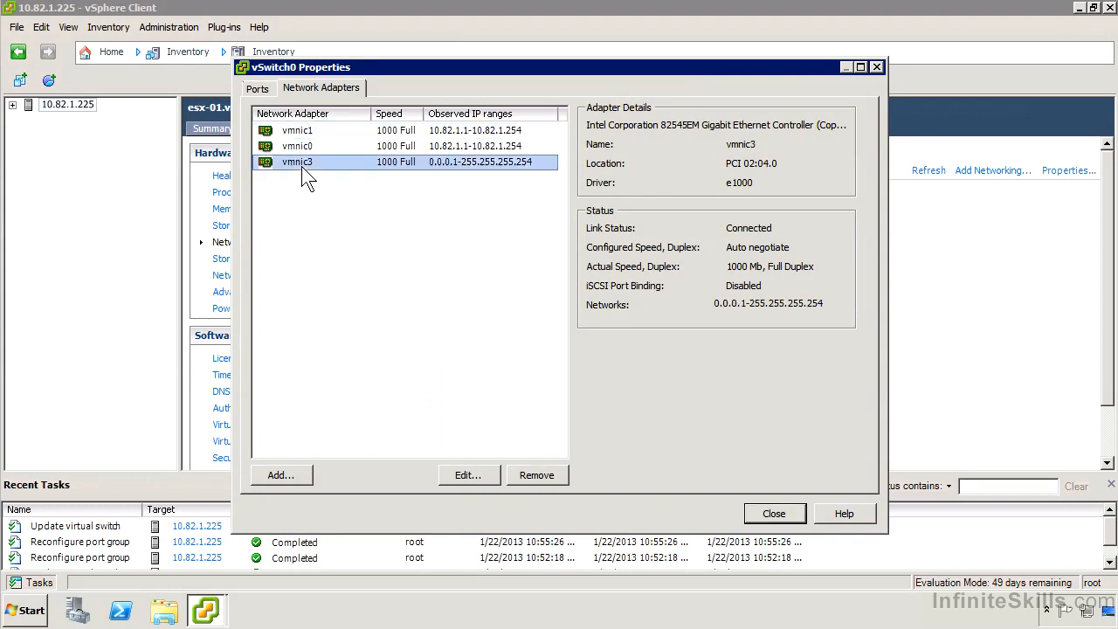
click(536, 474)
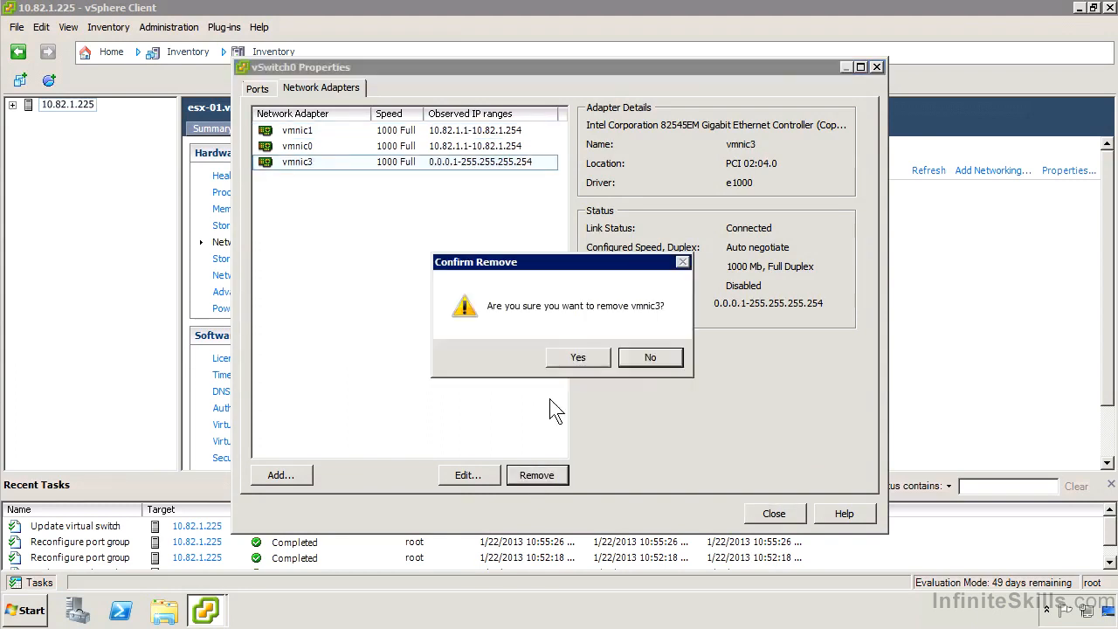
click(573, 356)
click(774, 514)
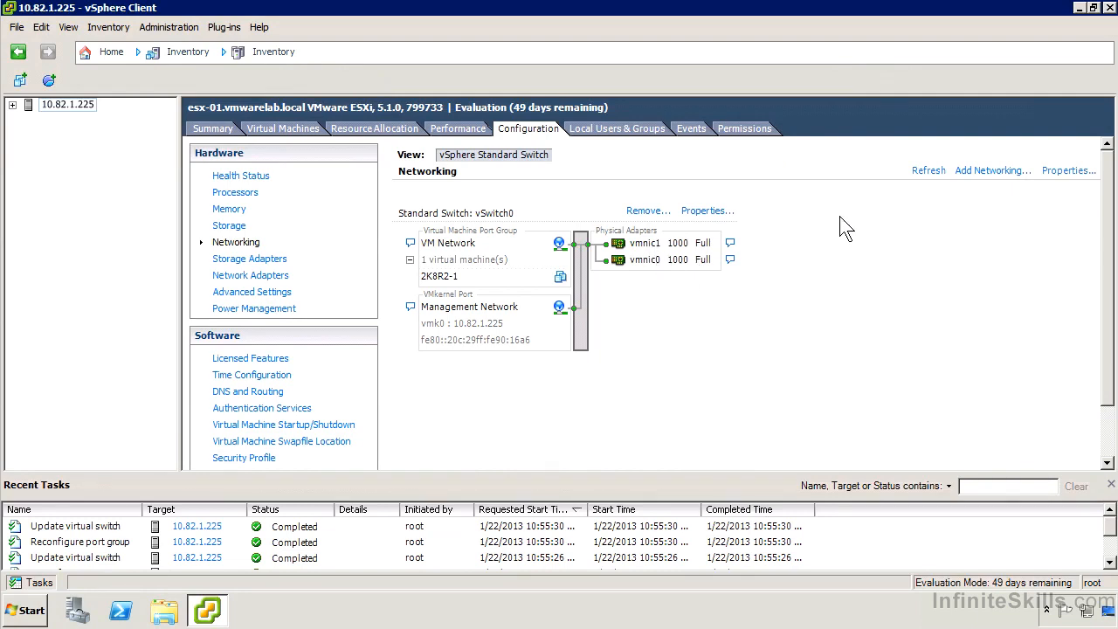
click(980, 175)
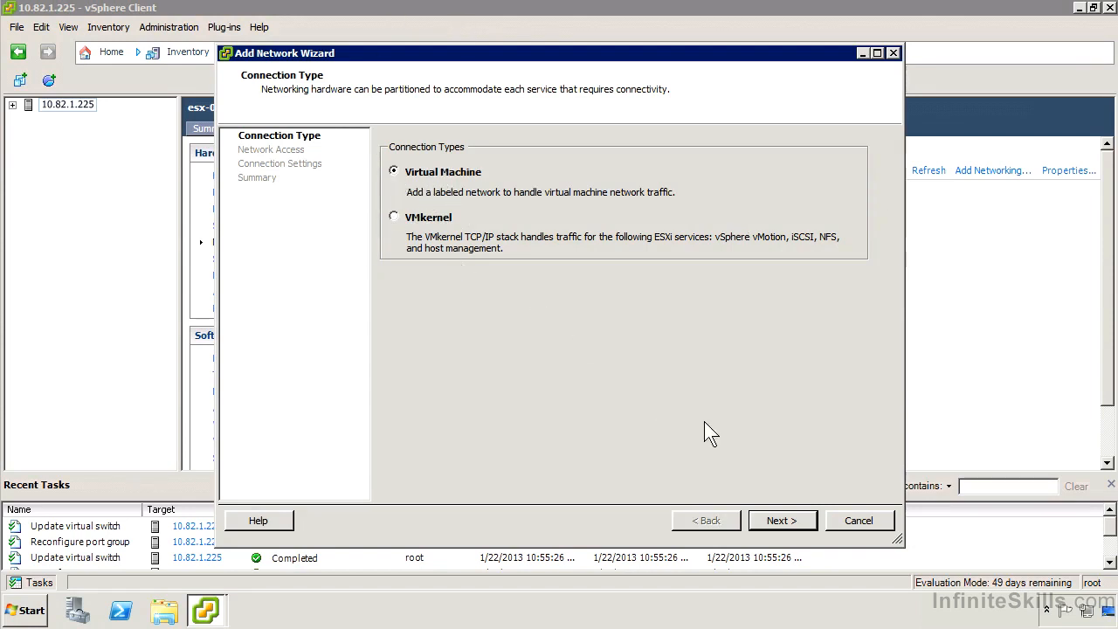
click(779, 517)
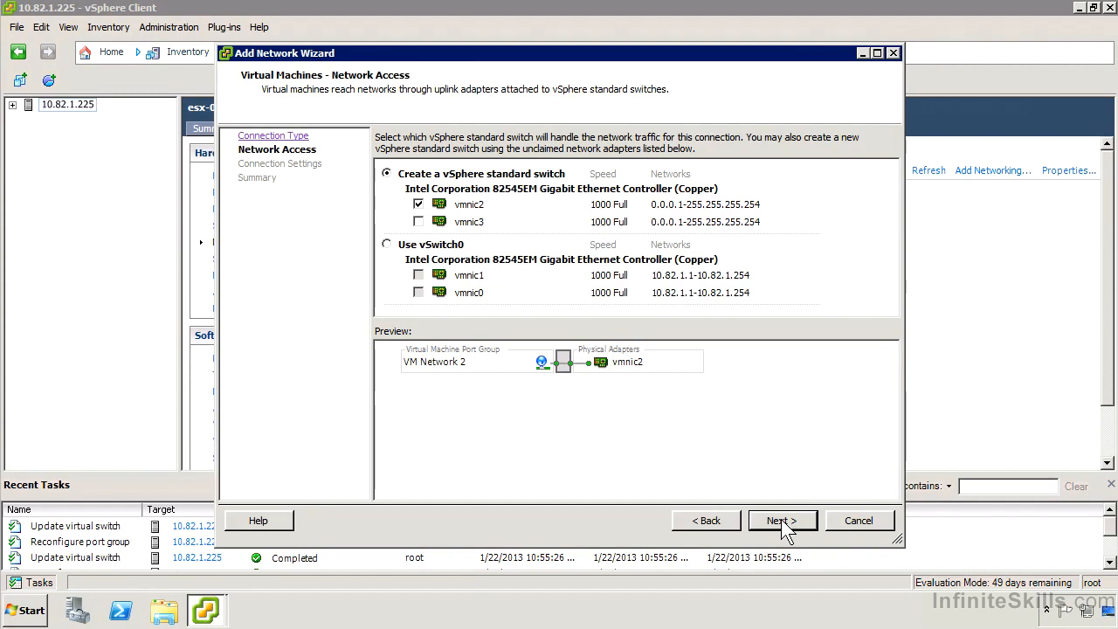
click(846, 519)
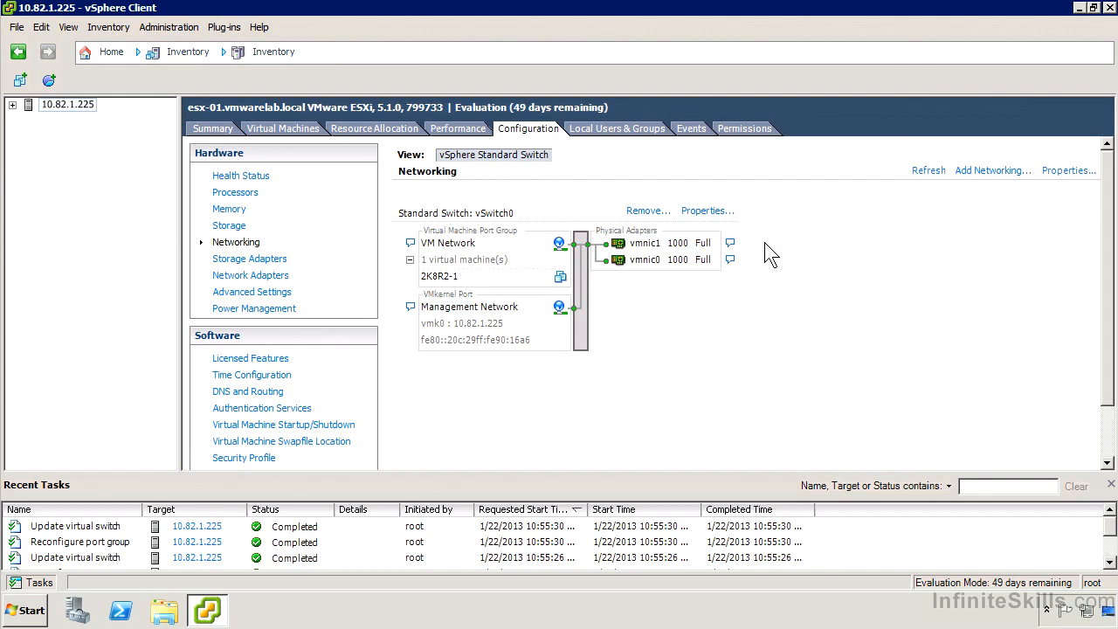
click(697, 211)
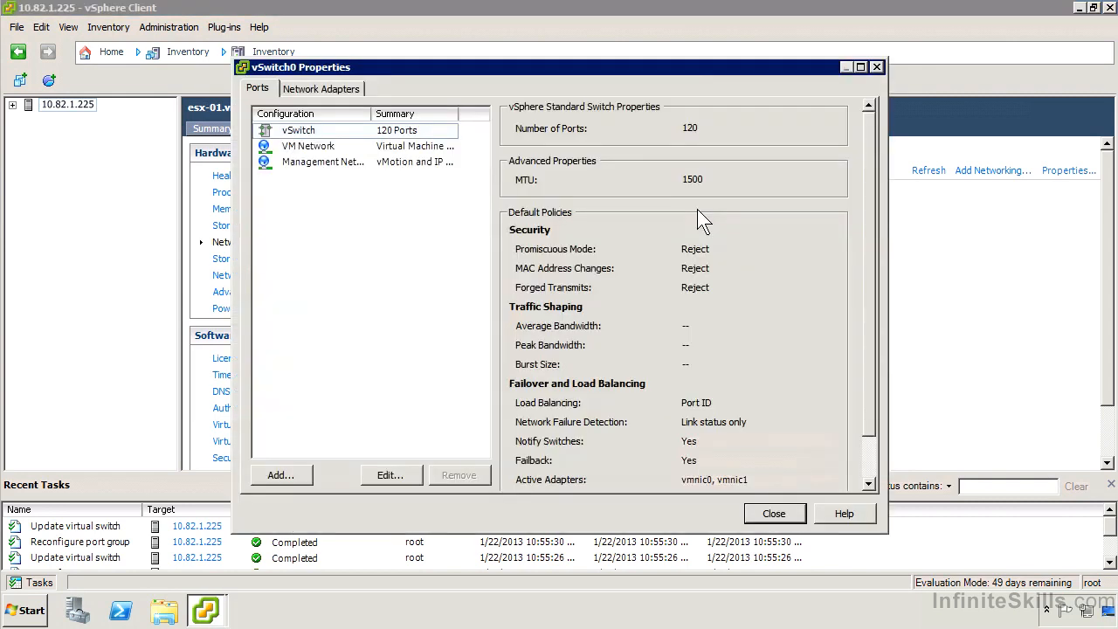
click(281, 475)
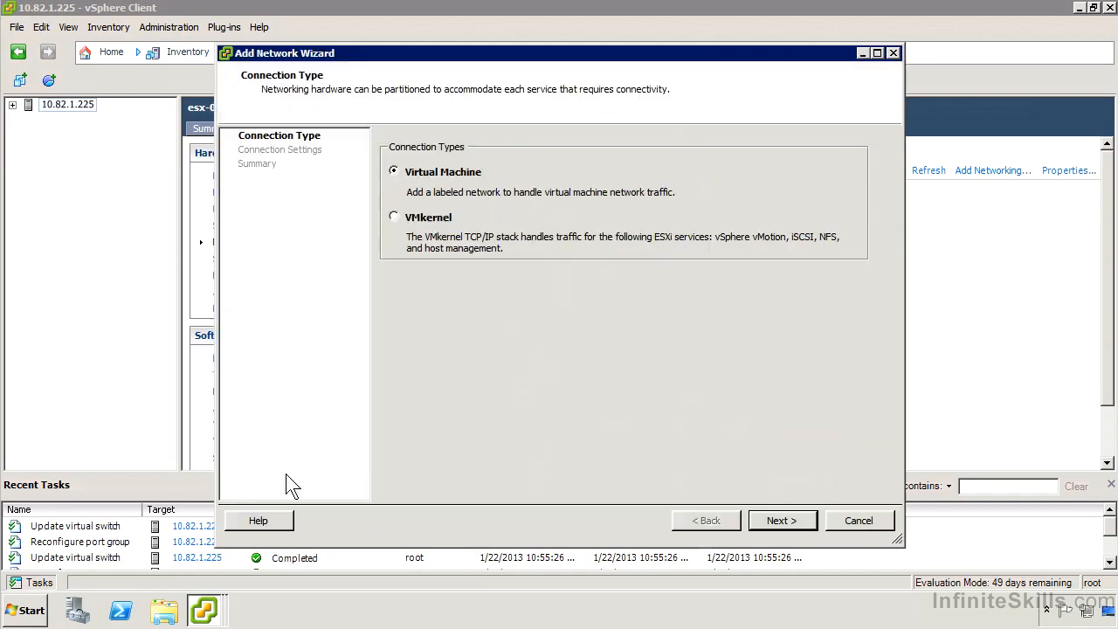
click(780, 524)
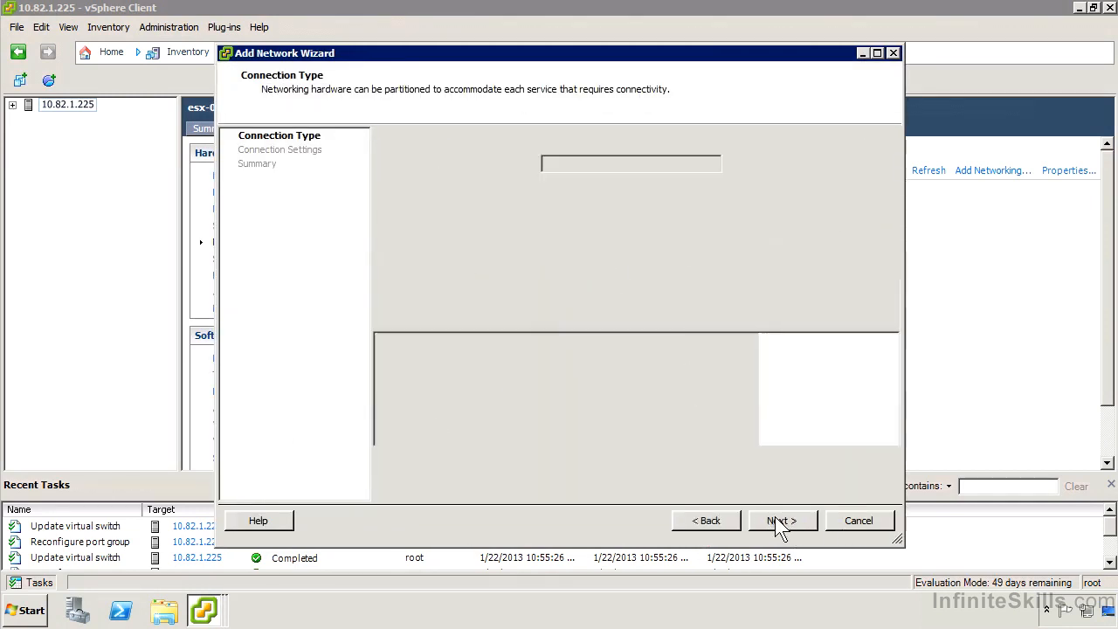
click(684, 521)
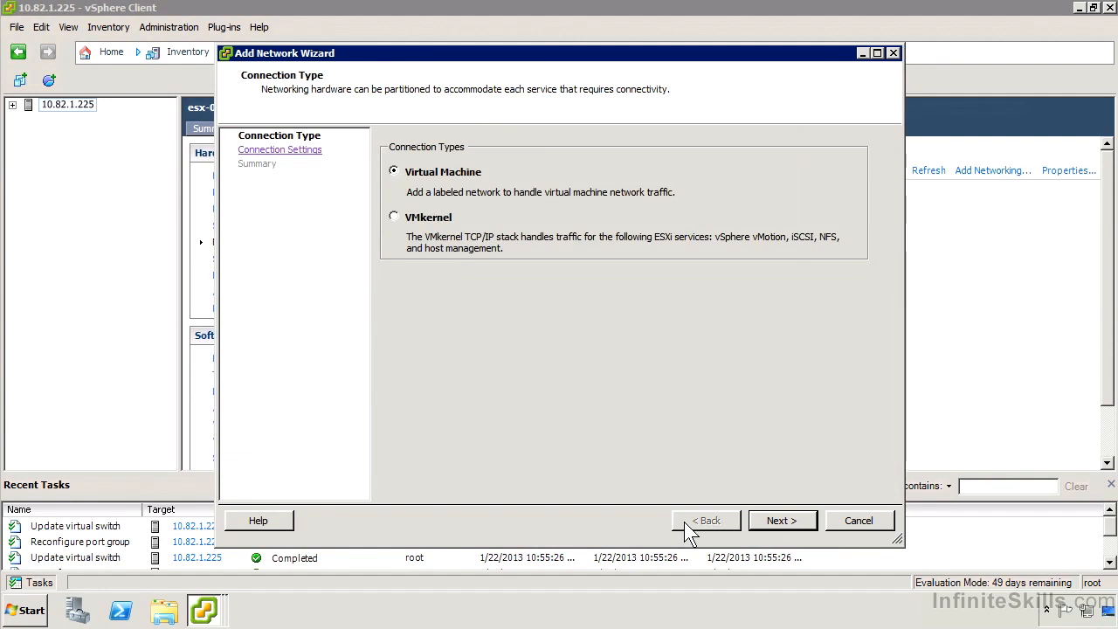
click(854, 519)
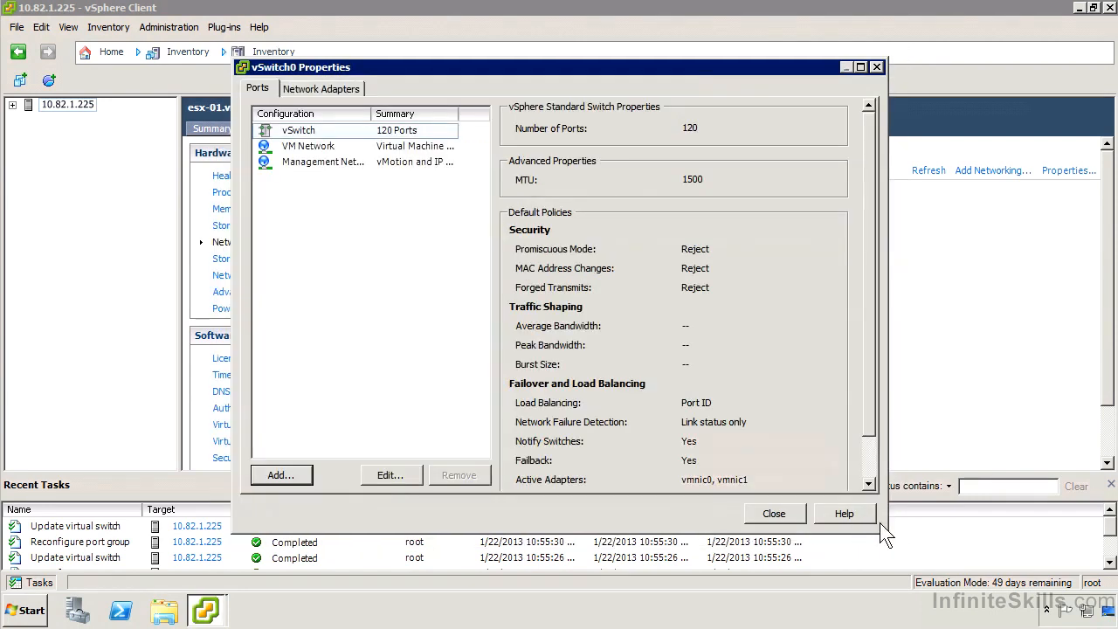
click(774, 514)
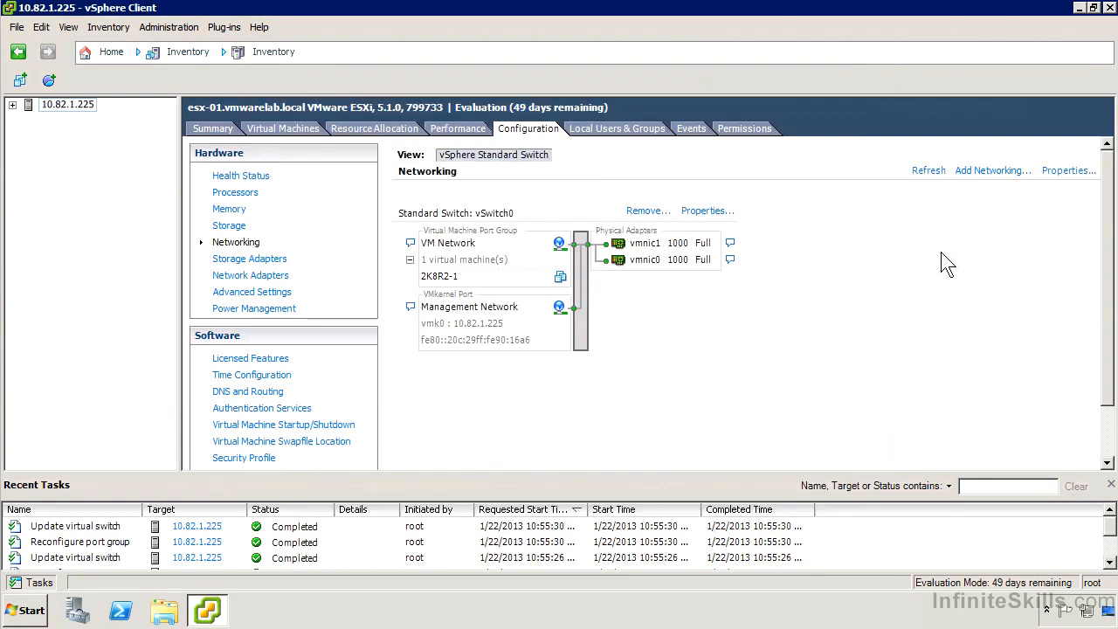
Start adding a Virtual Machine network on a new vSphere standard switch that uses vmnic2 and vmnic3
click(986, 172)
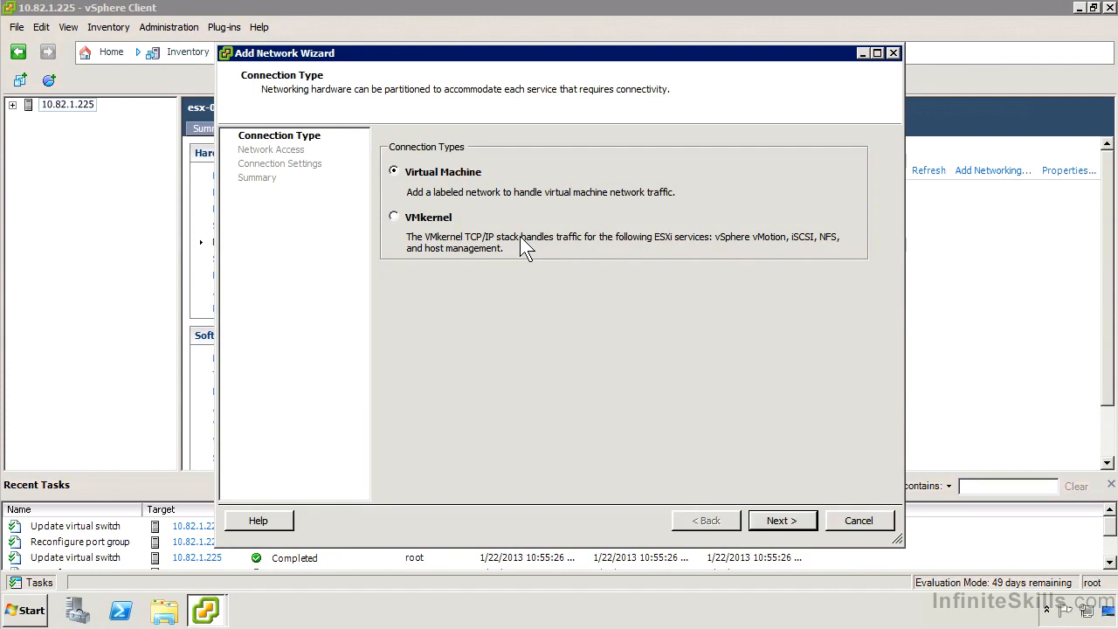
click(800, 518)
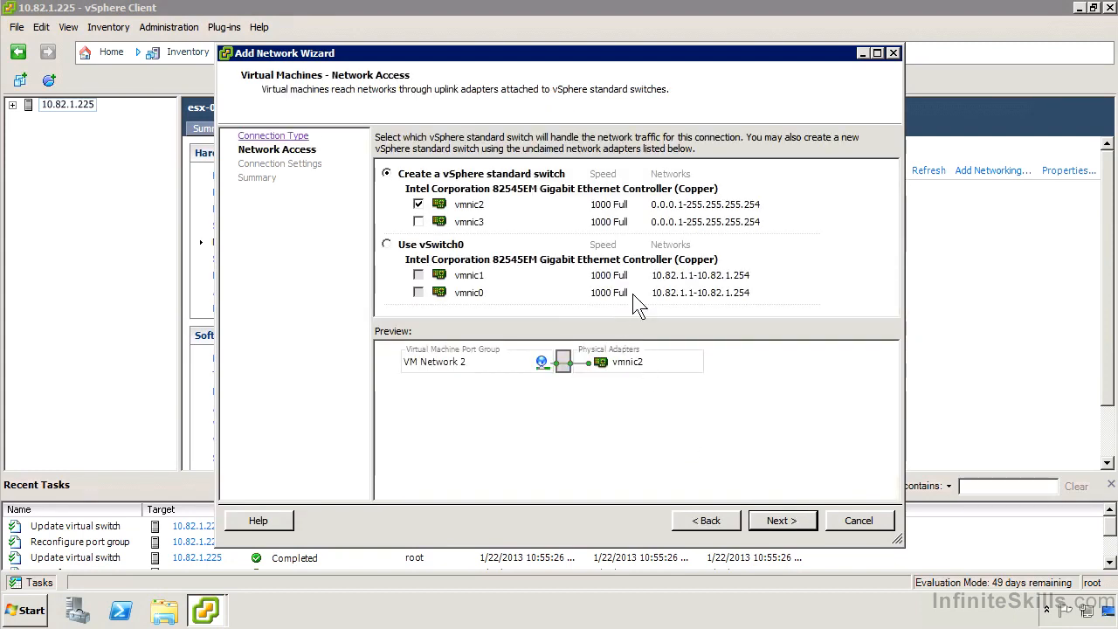
click(419, 222)
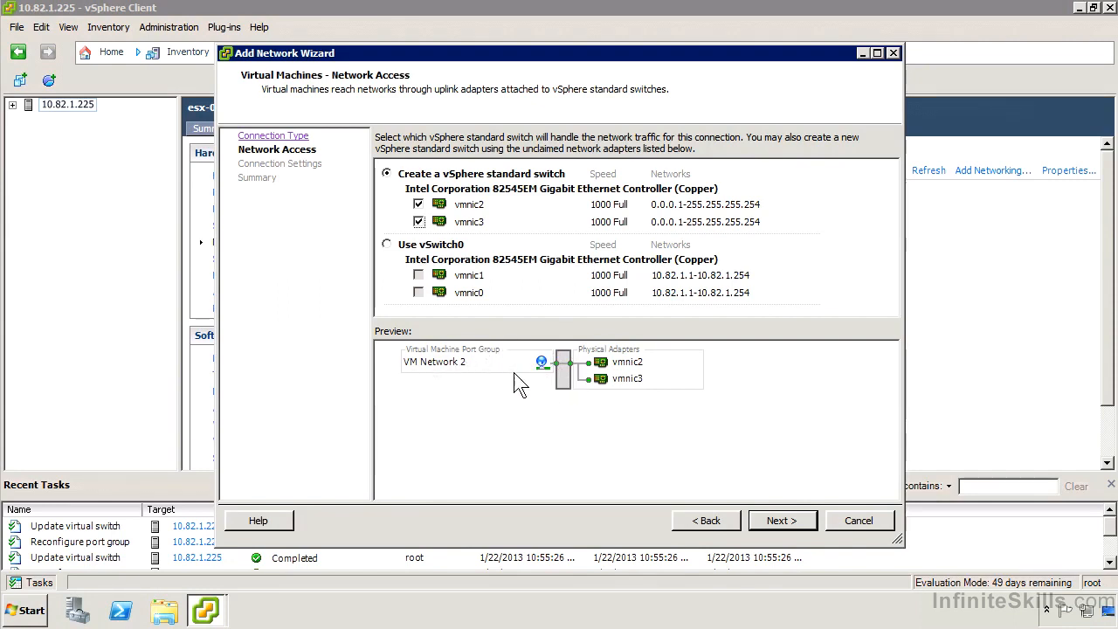
click(777, 520)
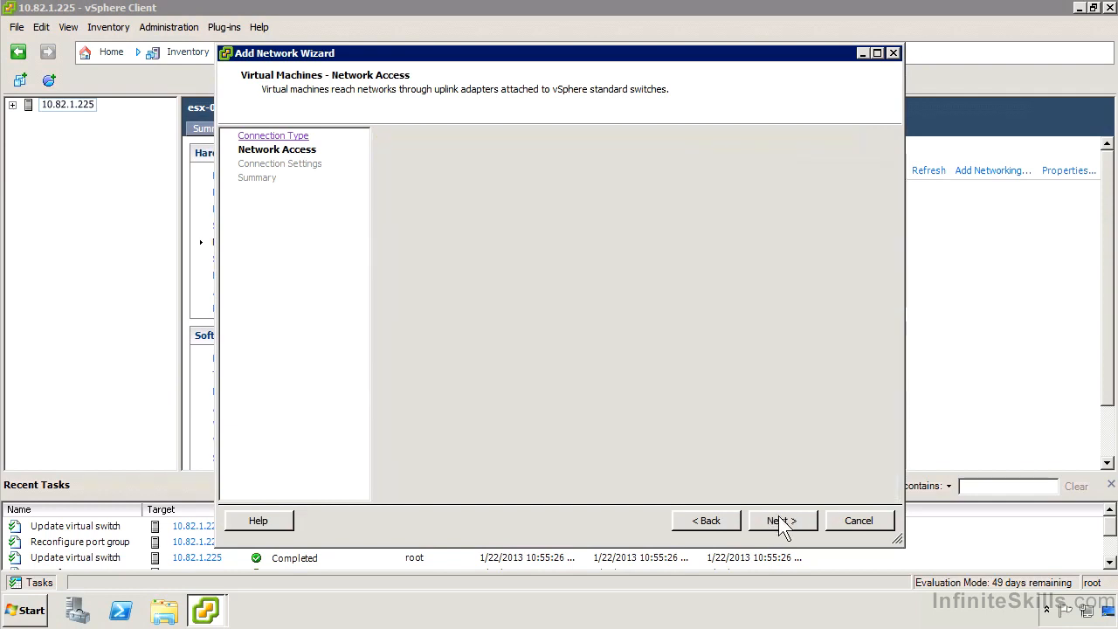
Label the port group "Corporate Visitor Centre Network" and finish creating the switch
text(Corpo)
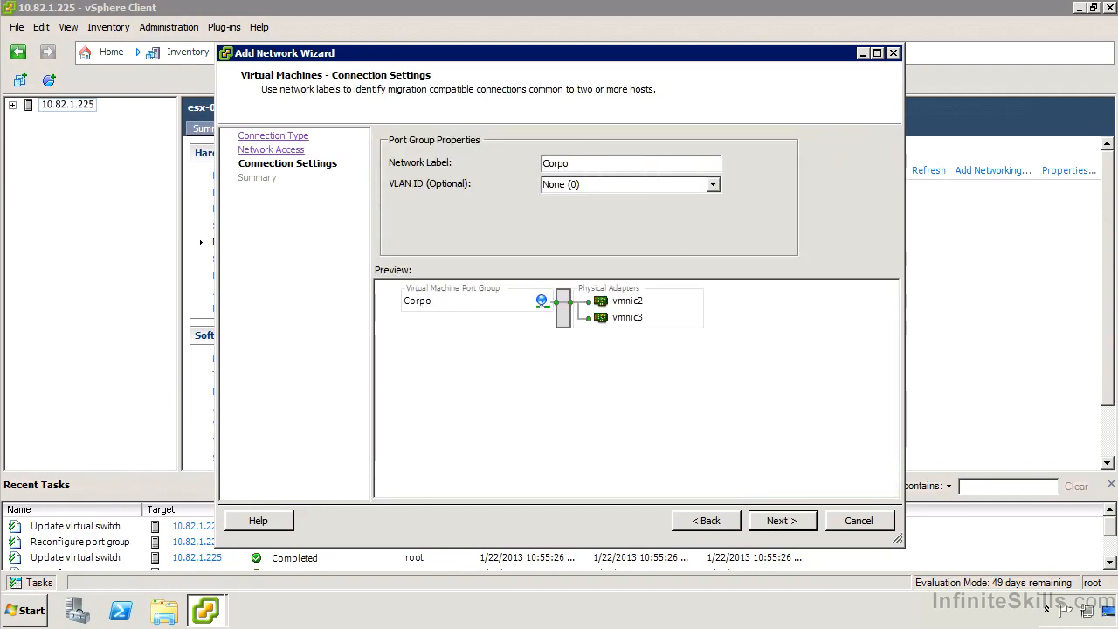
text(rate Visitor Centre )
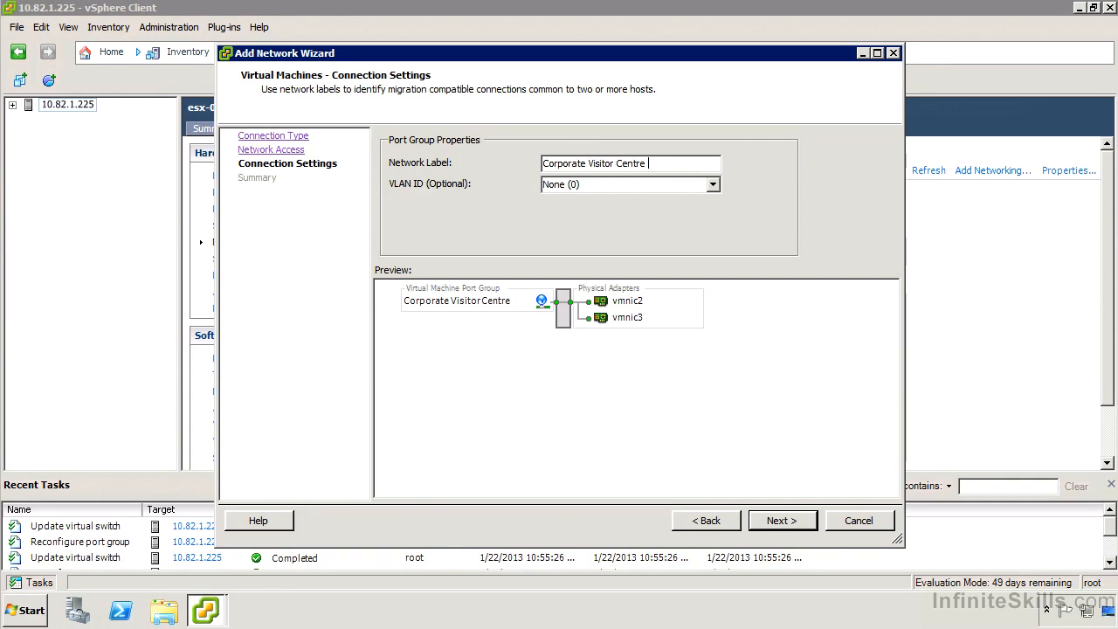
text(Network)
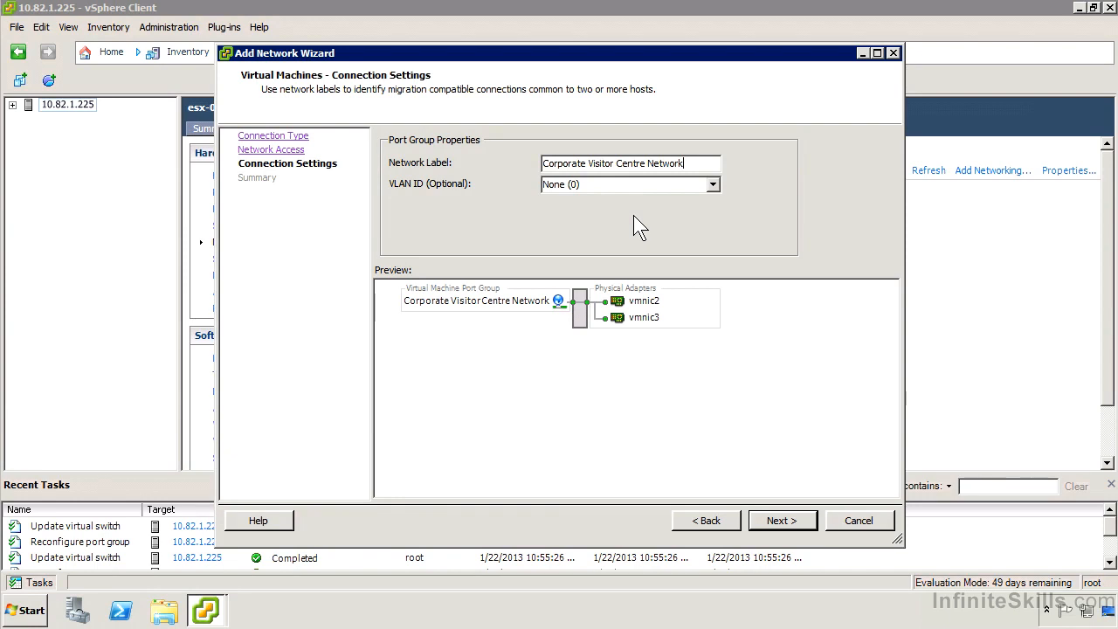
click(780, 521)
click(782, 521)
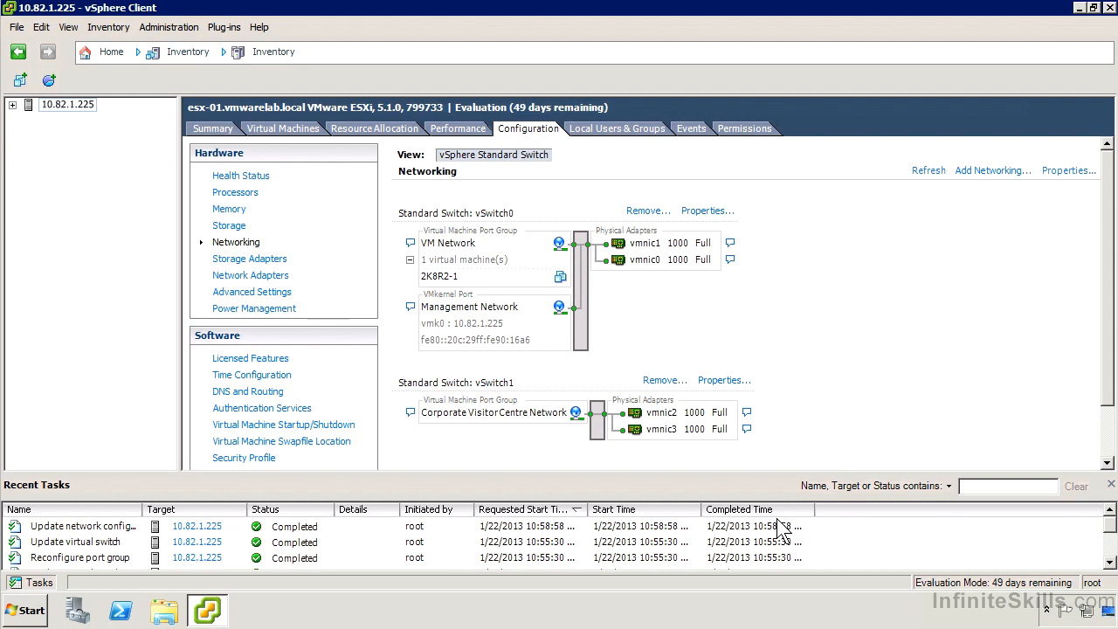
Remove the standard switch vSwitch1 from the host
click(661, 381)
click(635, 354)
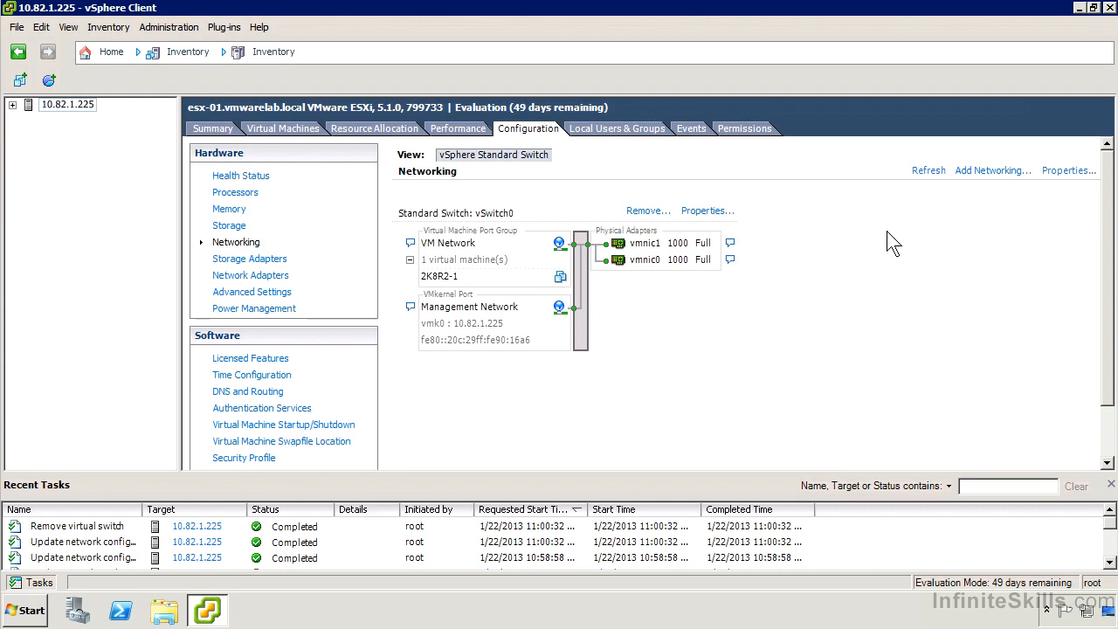
Start adding a VMkernel connection on a new vSphere standard switch that uses vmnic2 and vmnic3
click(1001, 175)
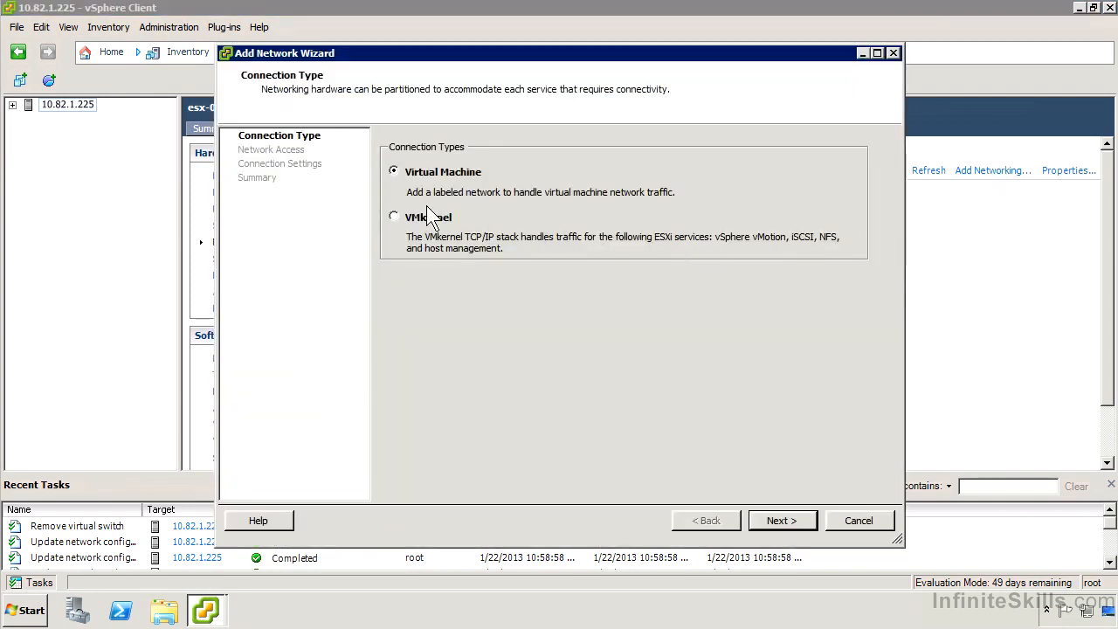
click(782, 522)
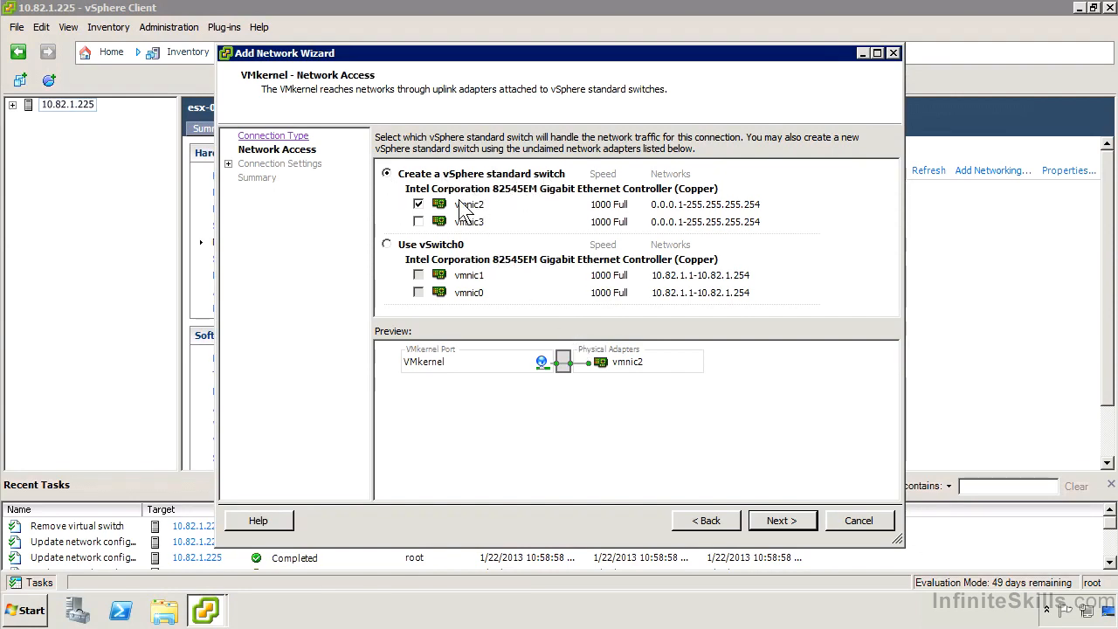
click(418, 222)
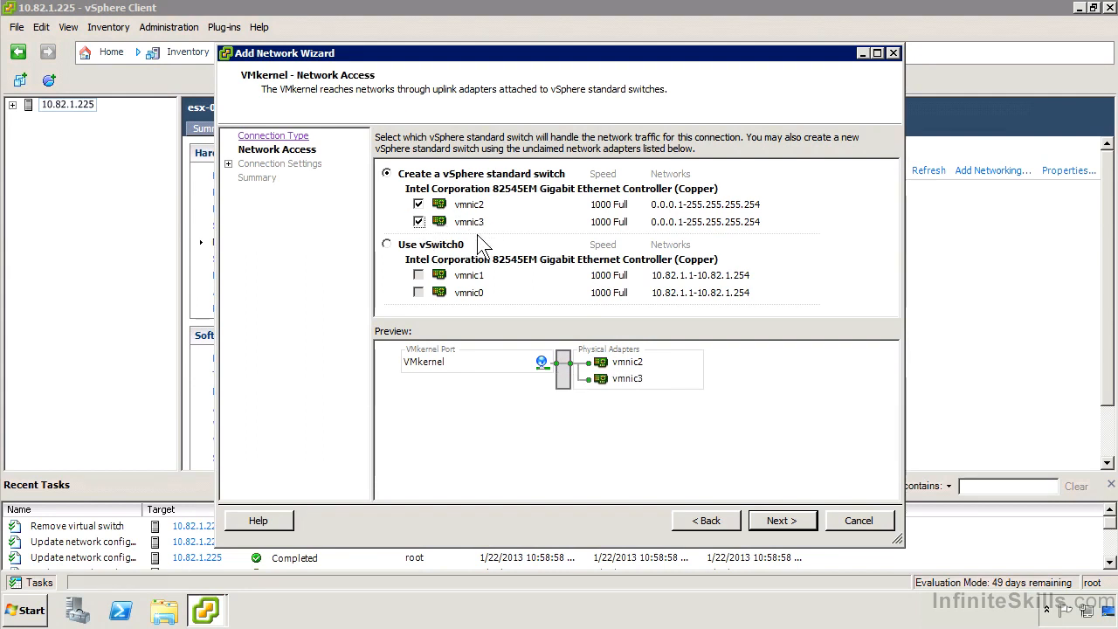
click(790, 523)
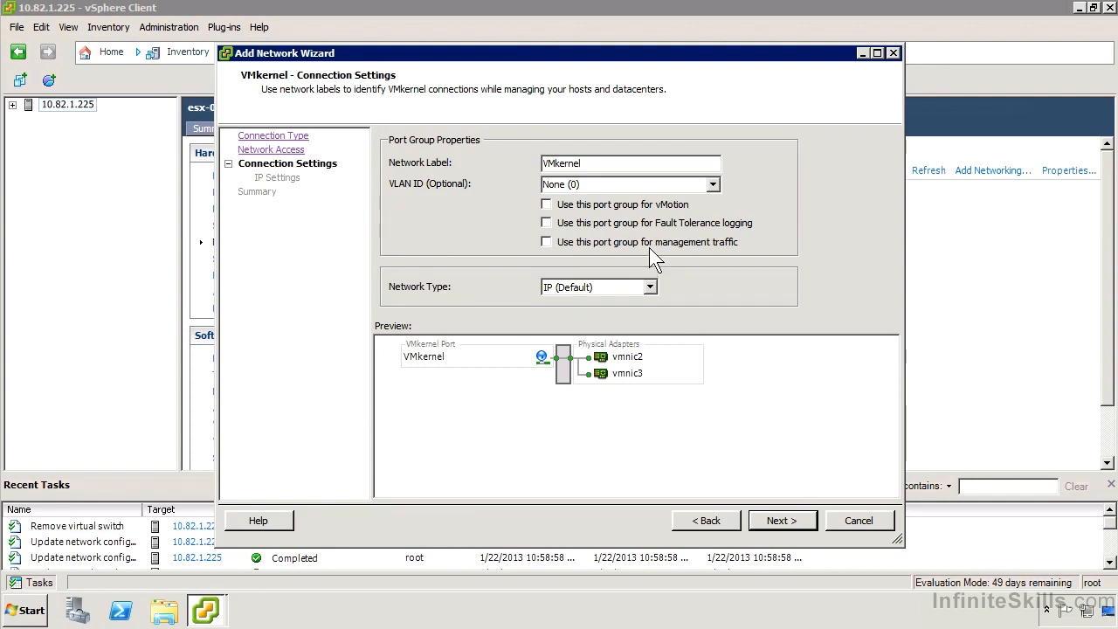
Label the port group "VMkernel - vMotion", enable it for vMotion and keep the network type at IP (Default)
click(632, 163)
text(- vMotion)
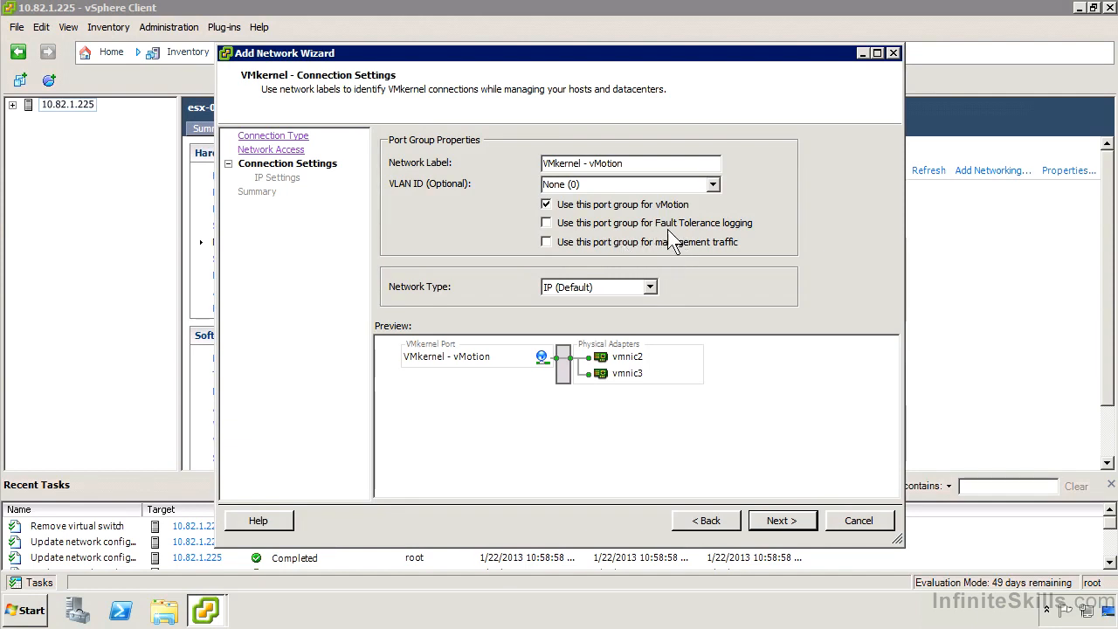
click(654, 284)
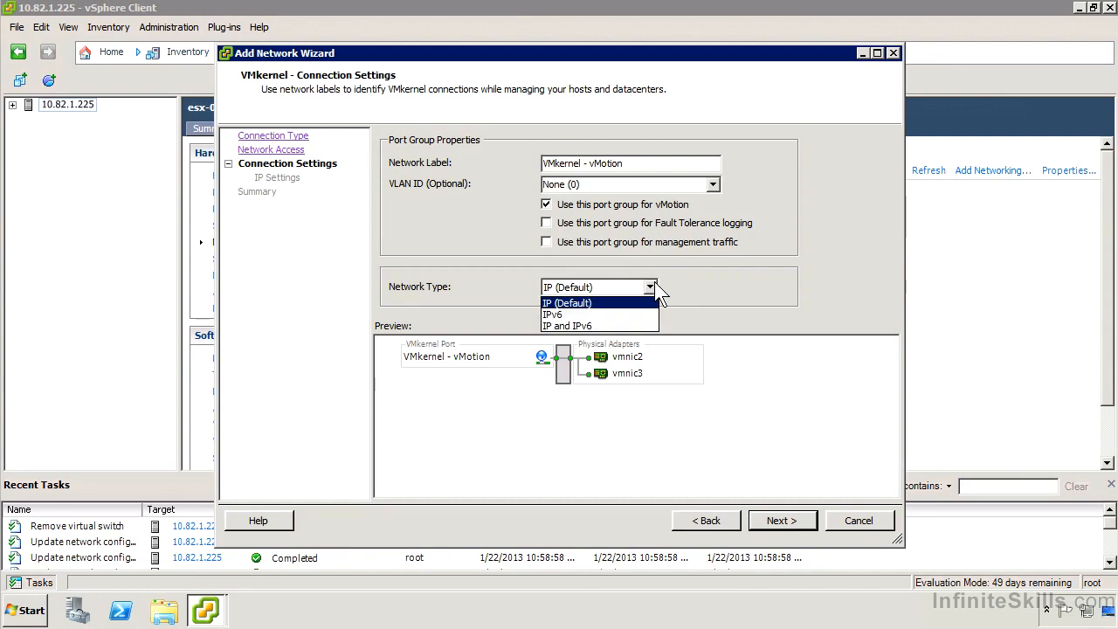
click(653, 287)
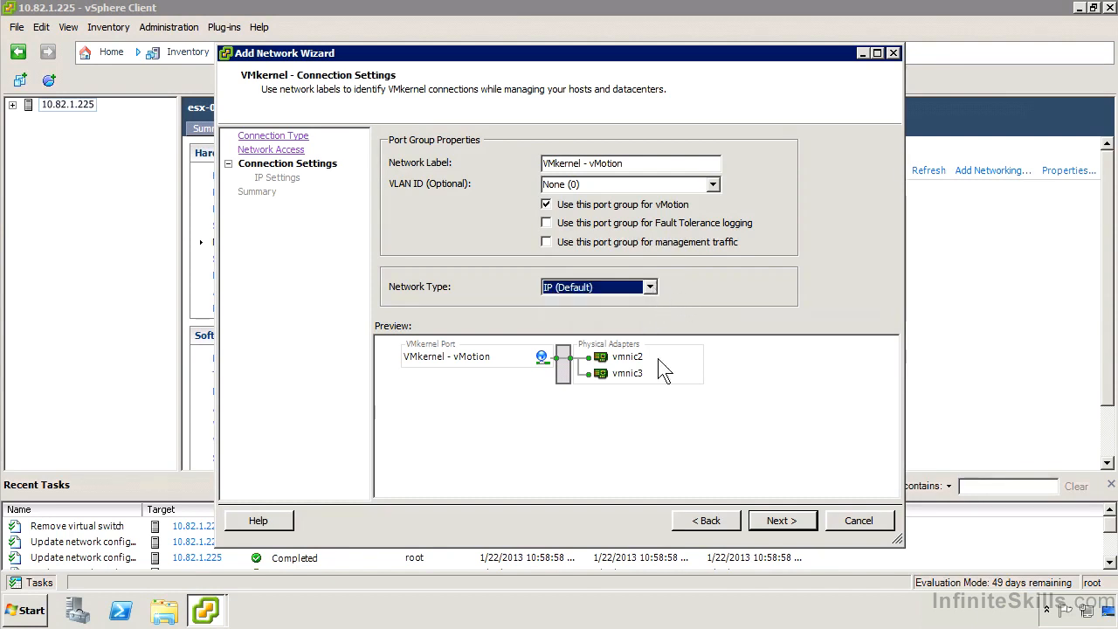
click(790, 522)
Give the VMkernel port the IP address 1.1.1.1 with subnet mask 255.255.255.0 and finish creating the switch
click(644, 180)
text(1.1.1.1)
key(Tab)
text(255.255.255.0)
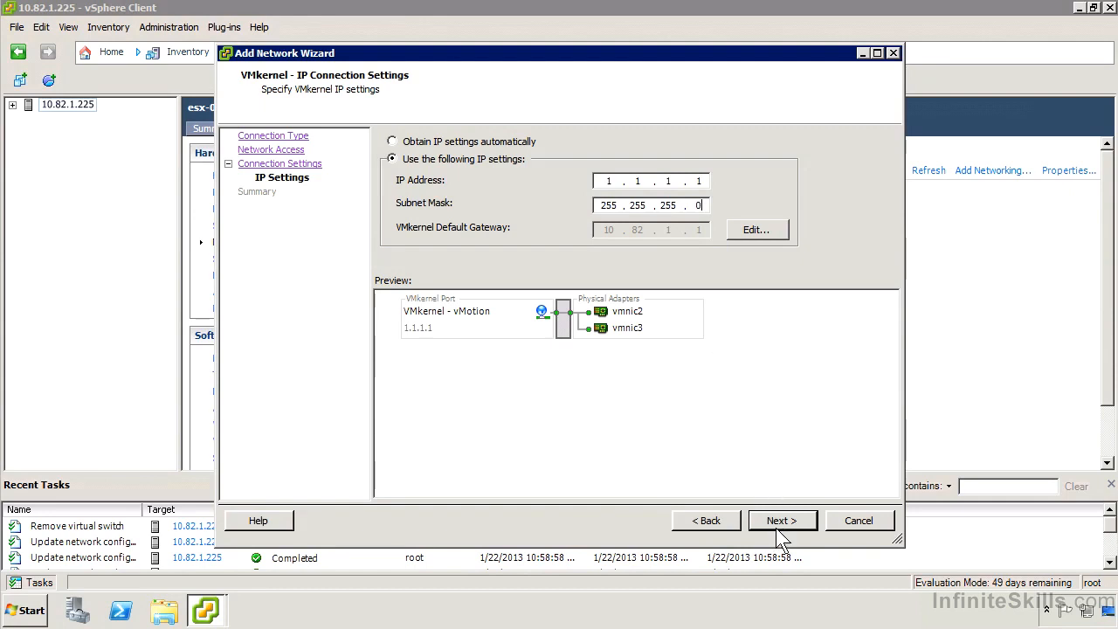
click(780, 524)
click(772, 525)
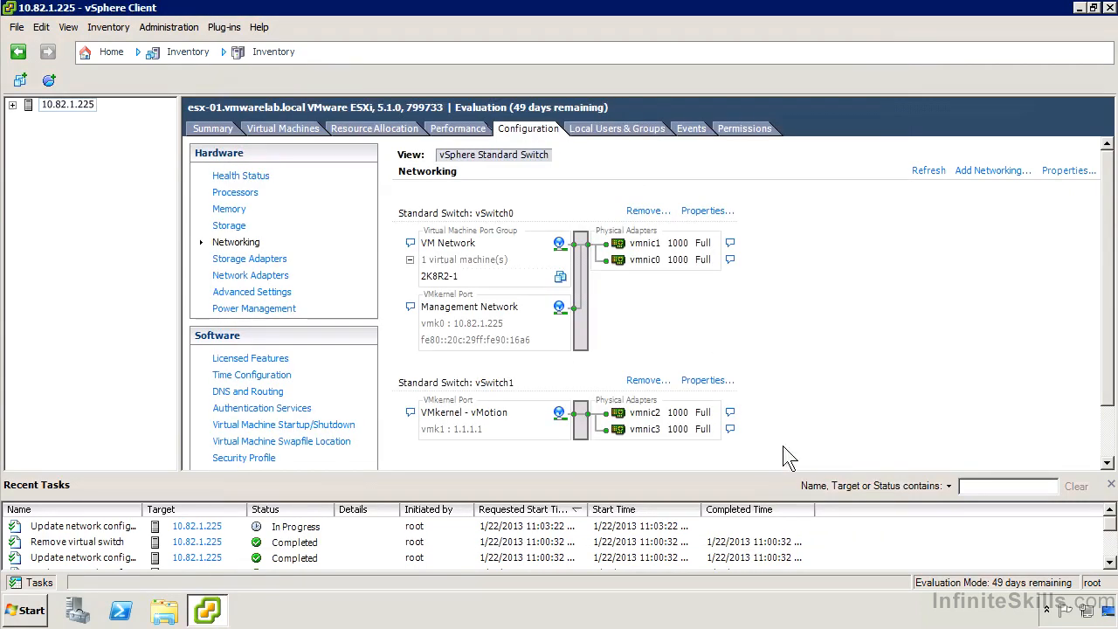
Open the properties of vSwitch0
scroll(1108, 441, down, 3)
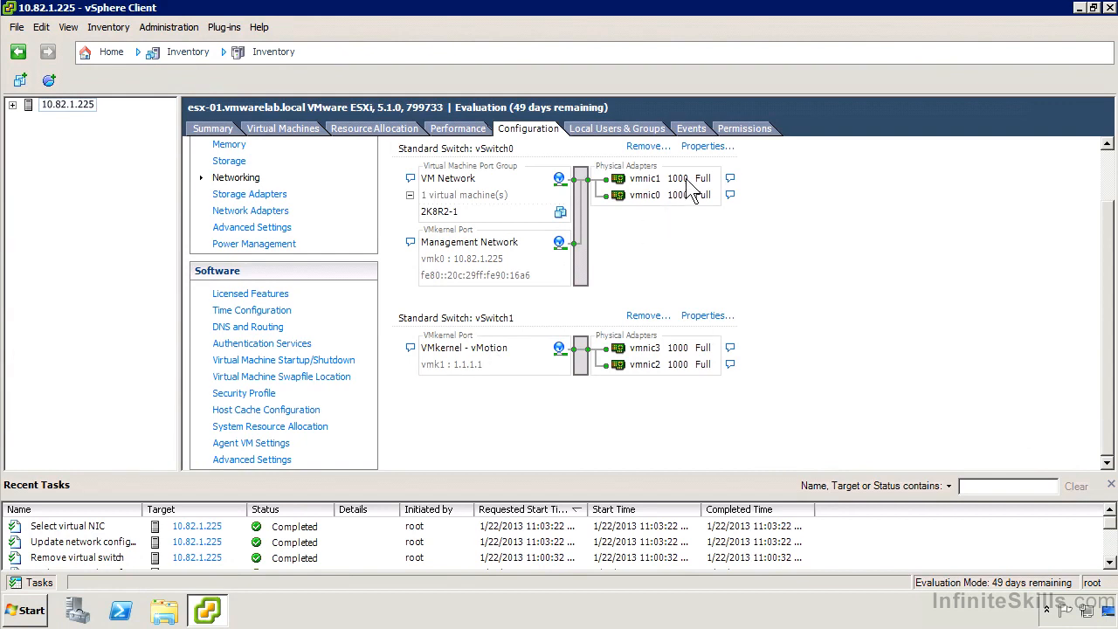
click(699, 146)
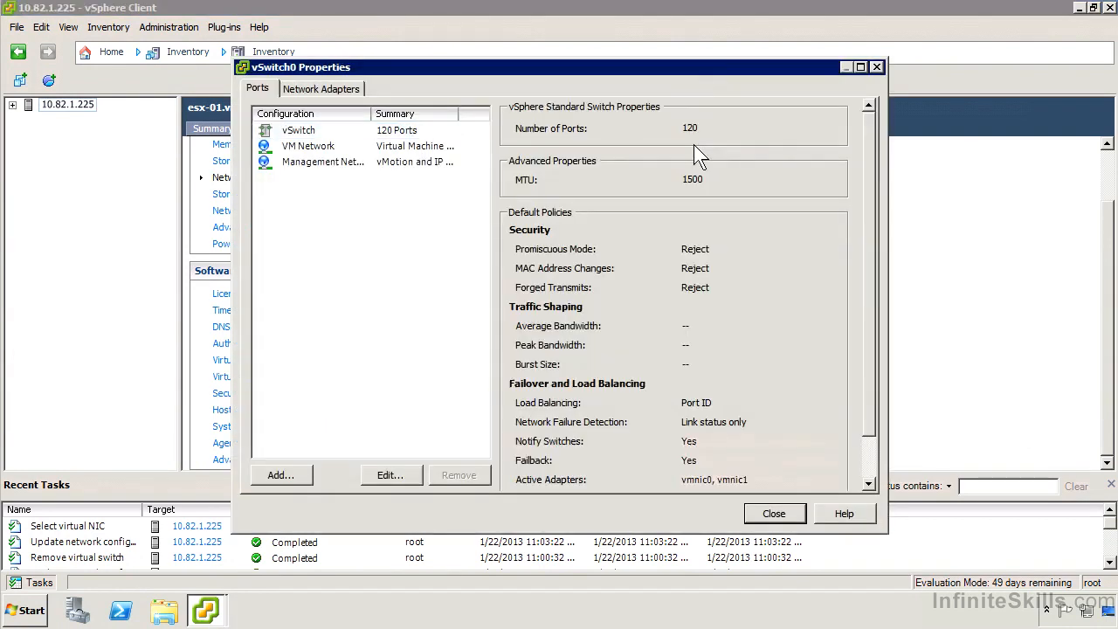